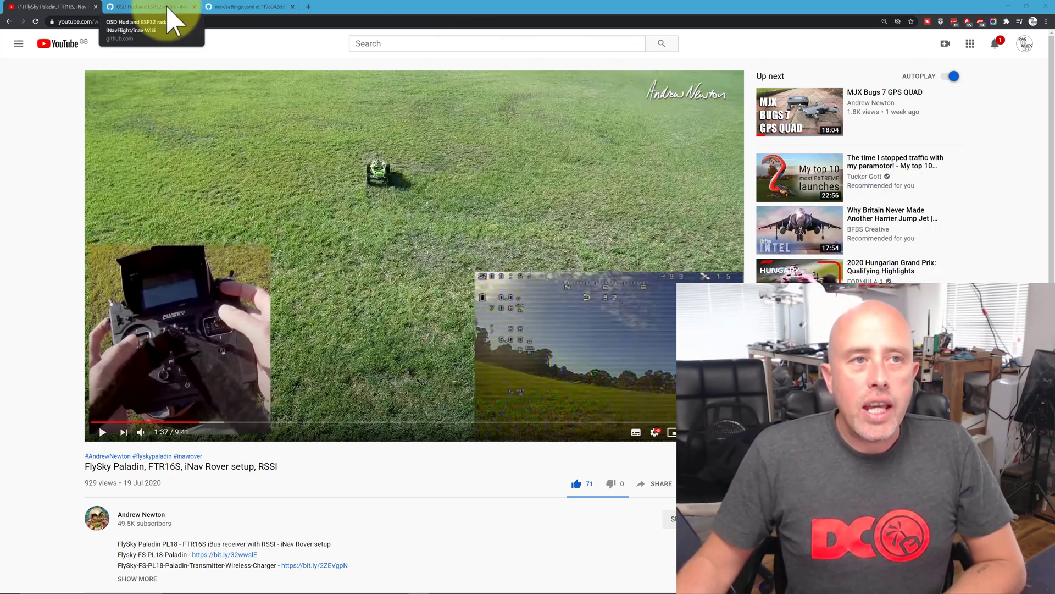
Open the OSD Hud and ESP32 radars wiki page and read the Hud introduction, configuration notes and crosshair style options.
{"action": "left_click", "coordinate": [174, 23]}
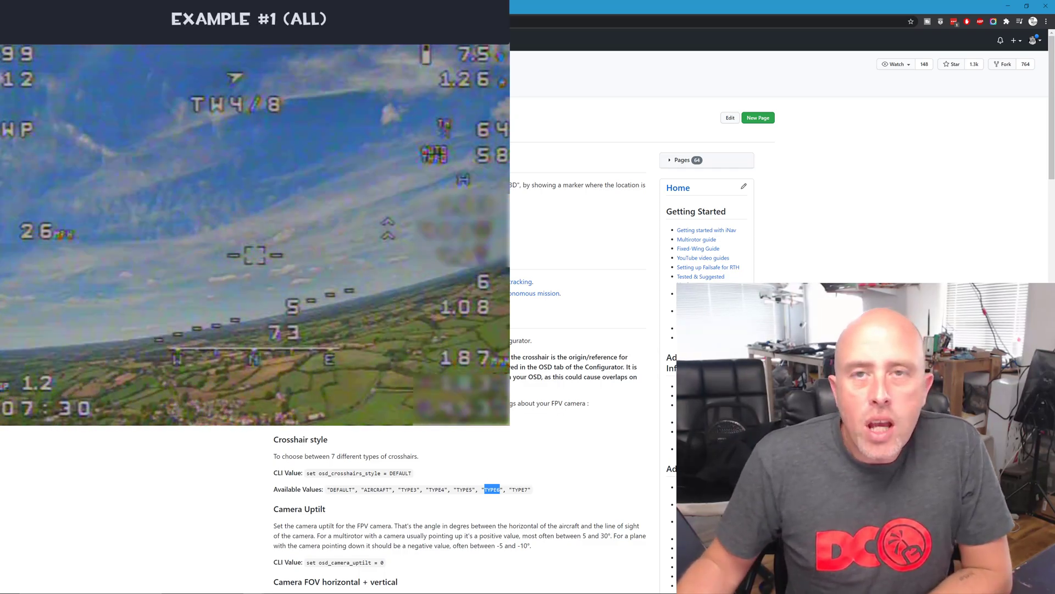
{"action": "scroll", "coordinate": [577, 330], "scroll_direction": "down", "scroll_amount": 1}
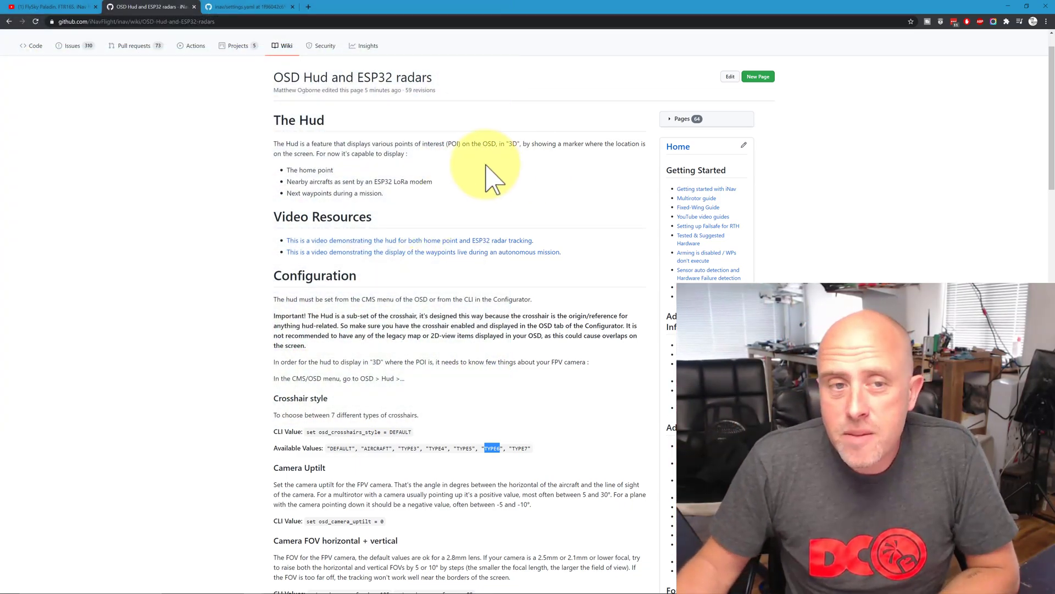
{"action": "scroll", "coordinate": [431, 217], "scroll_direction": "down", "scroll_amount": 1}
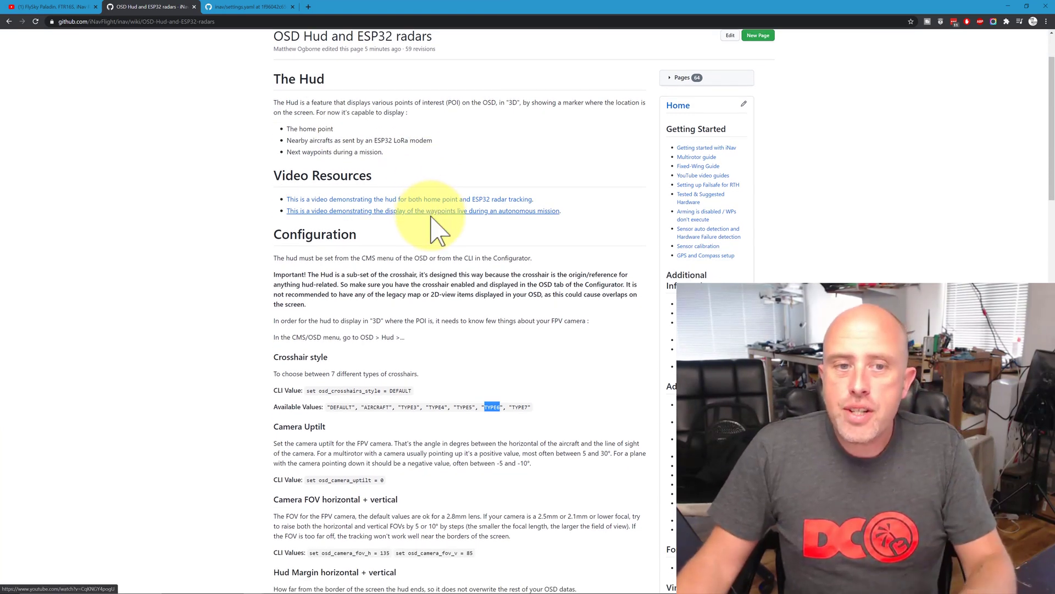
{"action": "scroll", "coordinate": [441, 229], "scroll_direction": "down", "scroll_amount": 1}
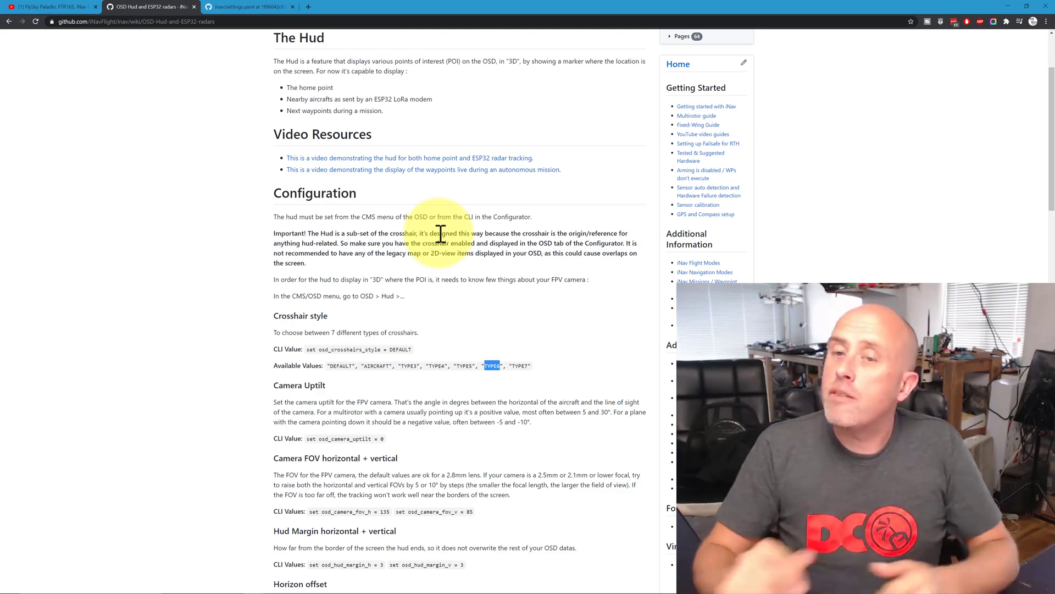
{"action": "scroll", "coordinate": [291, 258], "scroll_direction": "down", "scroll_amount": 1}
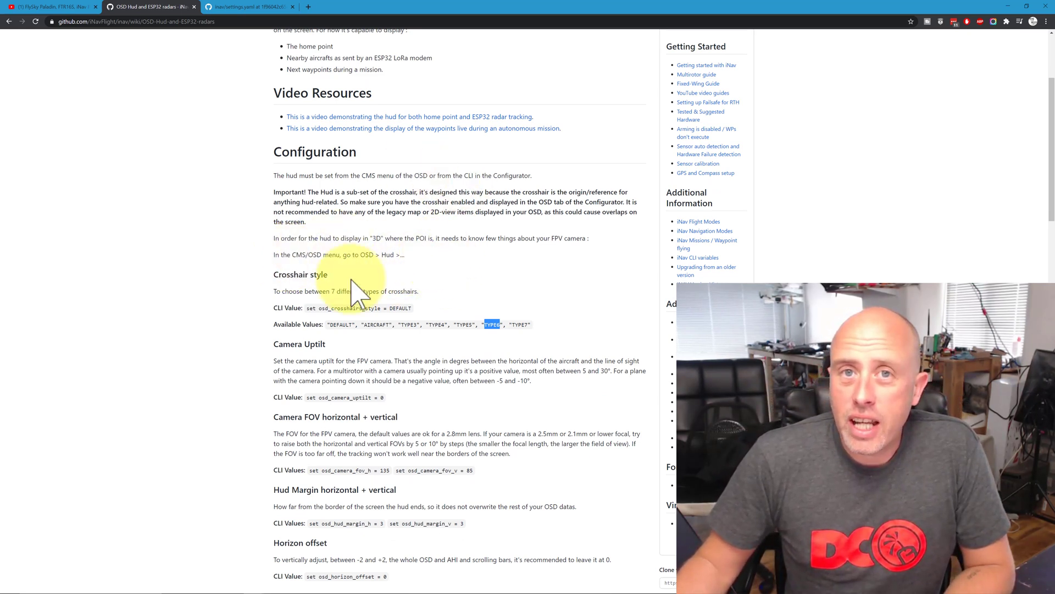
{"action": "scroll", "coordinate": [426, 268], "scroll_direction": "down", "scroll_amount": 1}
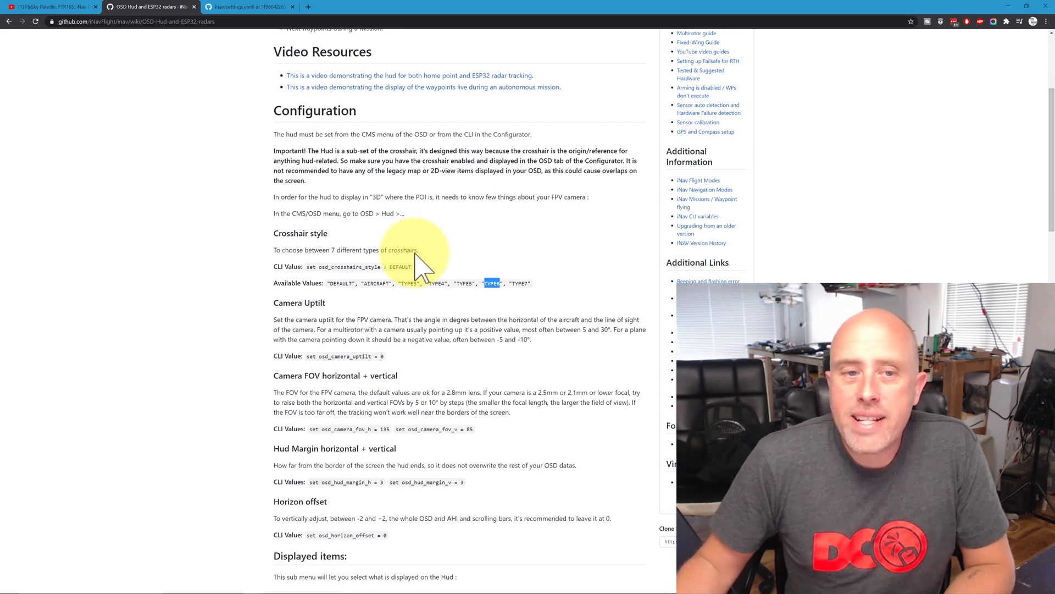
{"action": "scroll", "coordinate": [416, 254], "scroll_direction": "down", "scroll_amount": 1}
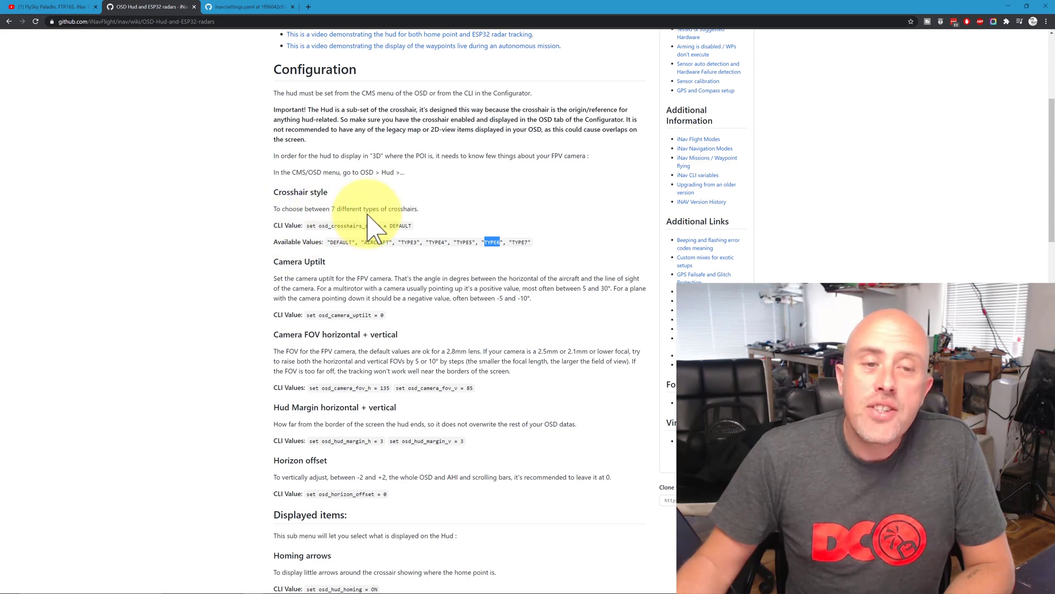
{"action": "scroll", "coordinate": [367, 217], "scroll_direction": "down", "scroll_amount": 1}
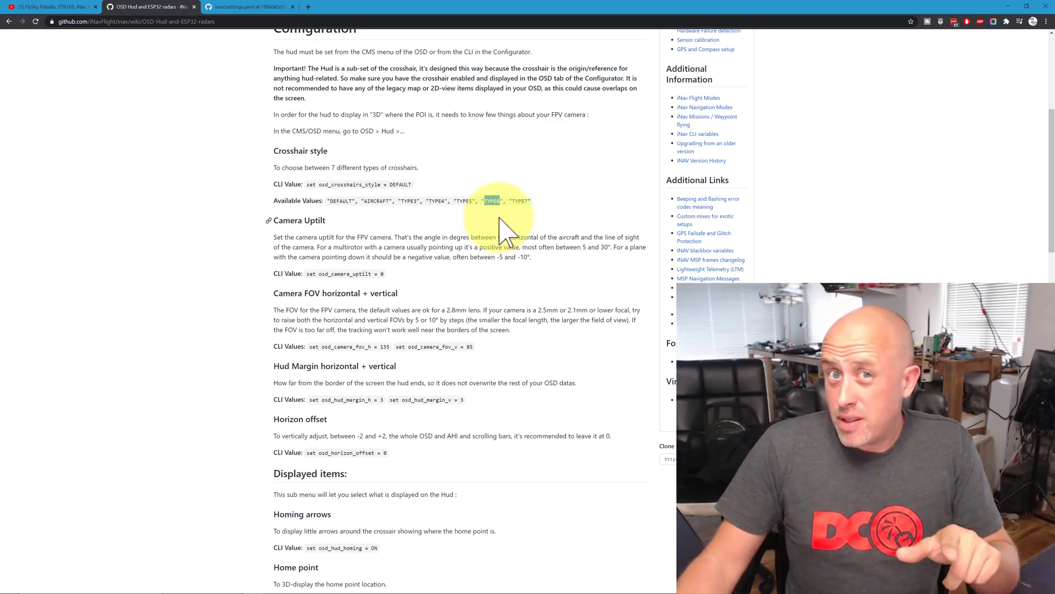
Read the wiki's camera, Hud margin, horizon offset, homing arrows, home point and radar max aircraft settings.
{"action": "scroll", "coordinate": [500, 231], "scroll_direction": "down", "scroll_amount": 3}
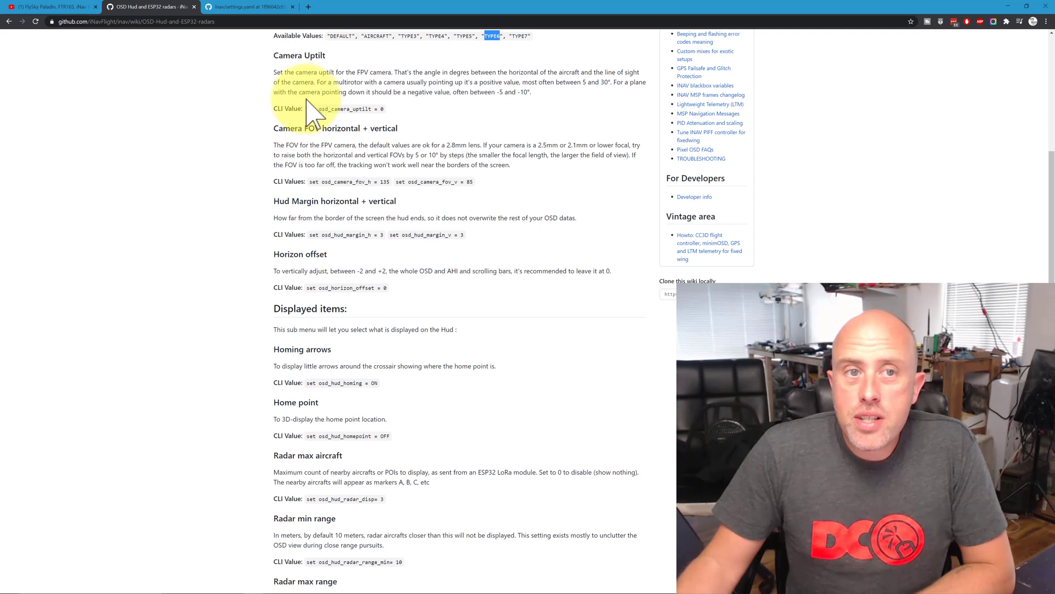
{"action": "scroll", "coordinate": [349, 201], "scroll_direction": "down", "scroll_amount": 1}
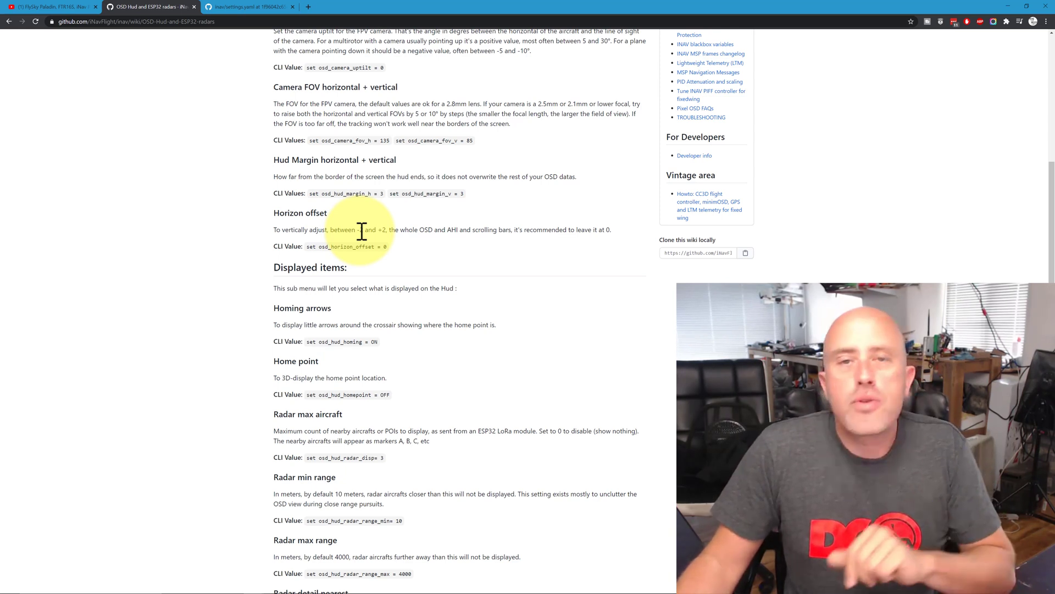
{"action": "scroll", "coordinate": [383, 254], "scroll_direction": "down", "scroll_amount": 3}
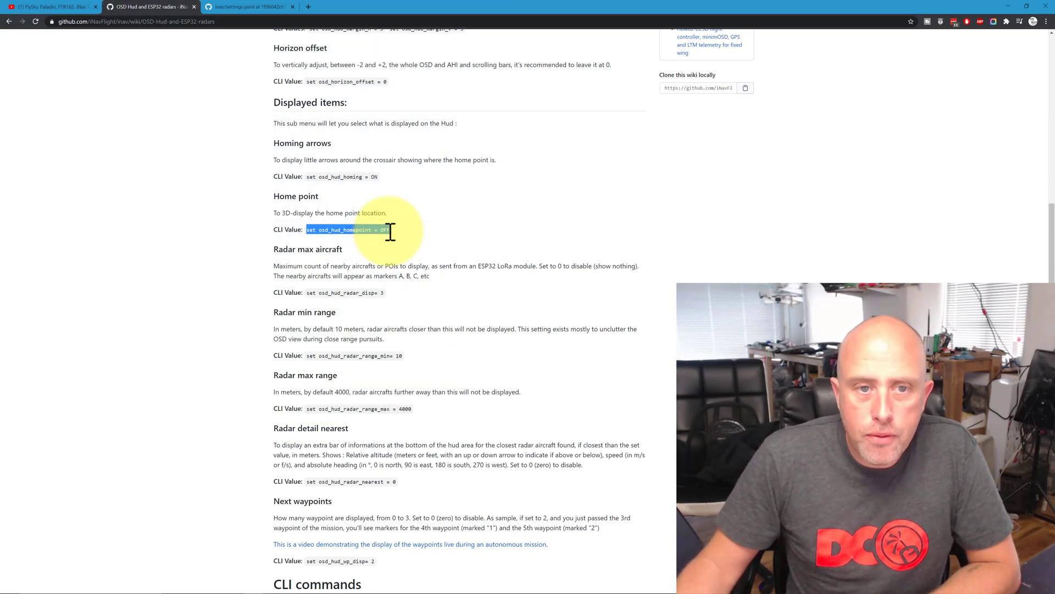
{"action": "left_click", "coordinate": [329, 226]}
{"action": "scroll", "coordinate": [329, 226], "scroll_direction": "down", "scroll_amount": 1}
{"action": "scroll", "coordinate": [328, 226], "scroll_direction": "down", "scroll_amount": 1}
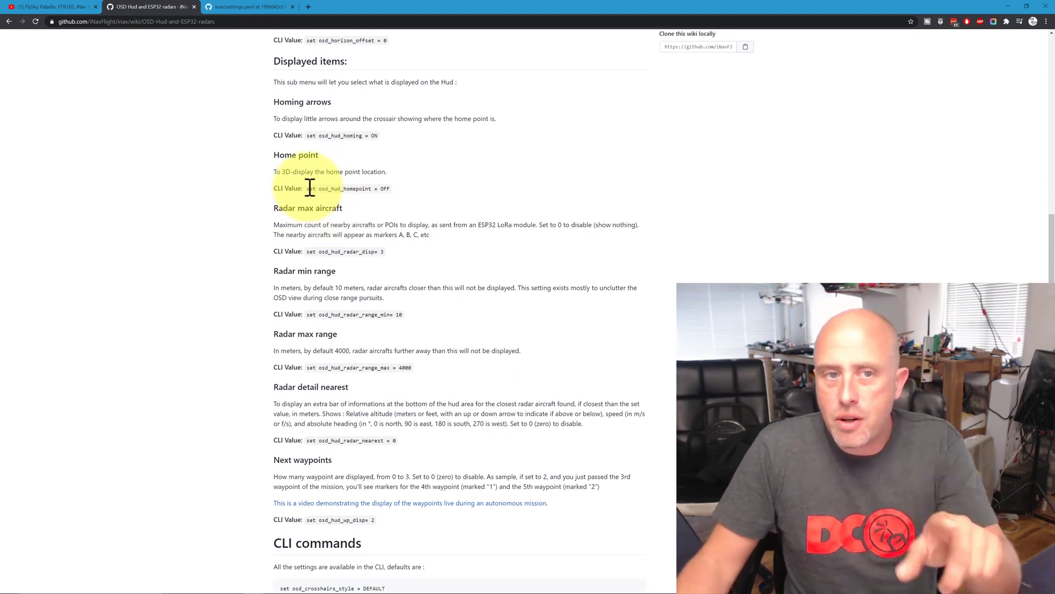
{"action": "scroll", "coordinate": [322, 211], "scroll_direction": "down", "scroll_amount": 1}
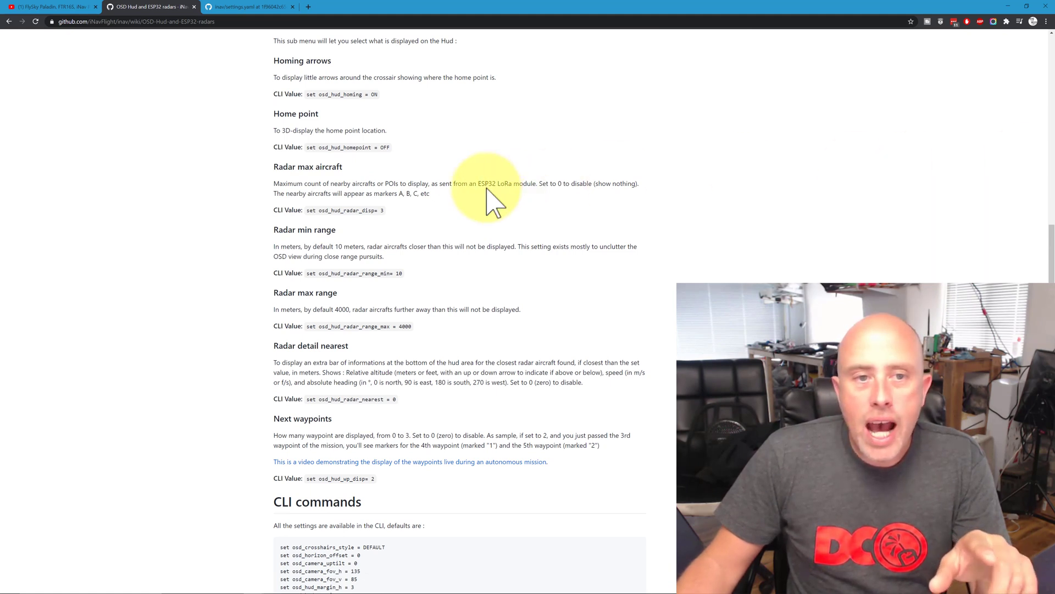
{"action": "left_click_drag", "start_coordinate": [288, 167], "coordinate": [391, 212]}
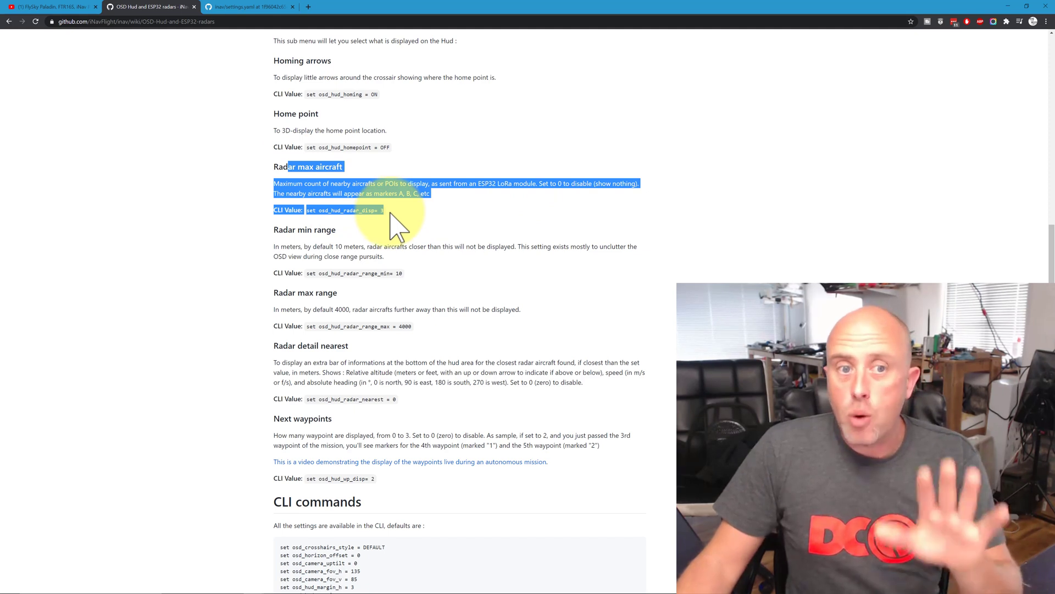
{"action": "scroll", "coordinate": [389, 229], "scroll_direction": "down", "scroll_amount": 2}
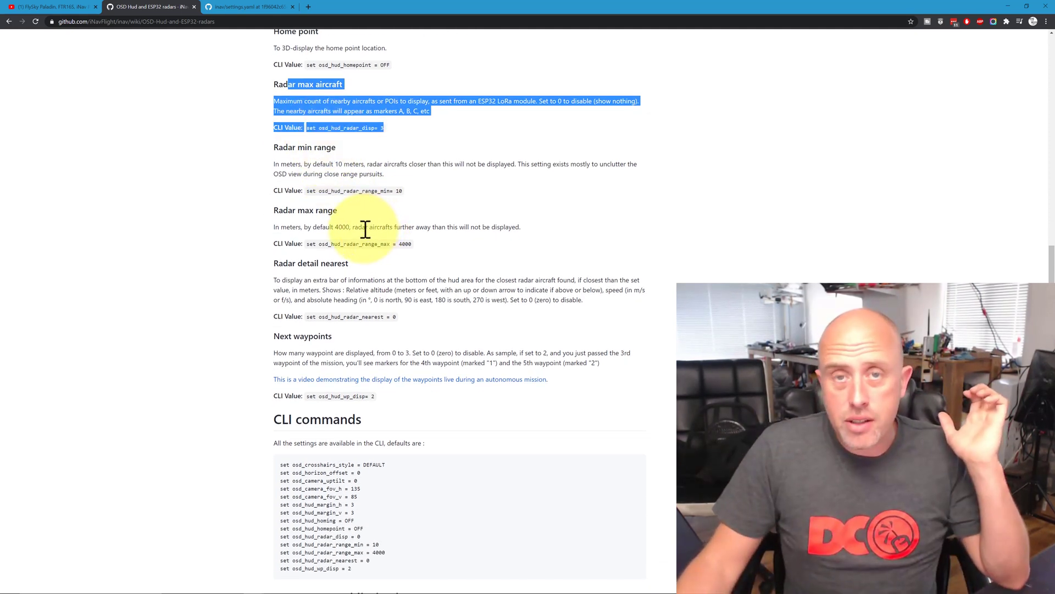
{"action": "scroll", "coordinate": [368, 229], "scroll_direction": "down", "scroll_amount": 1}
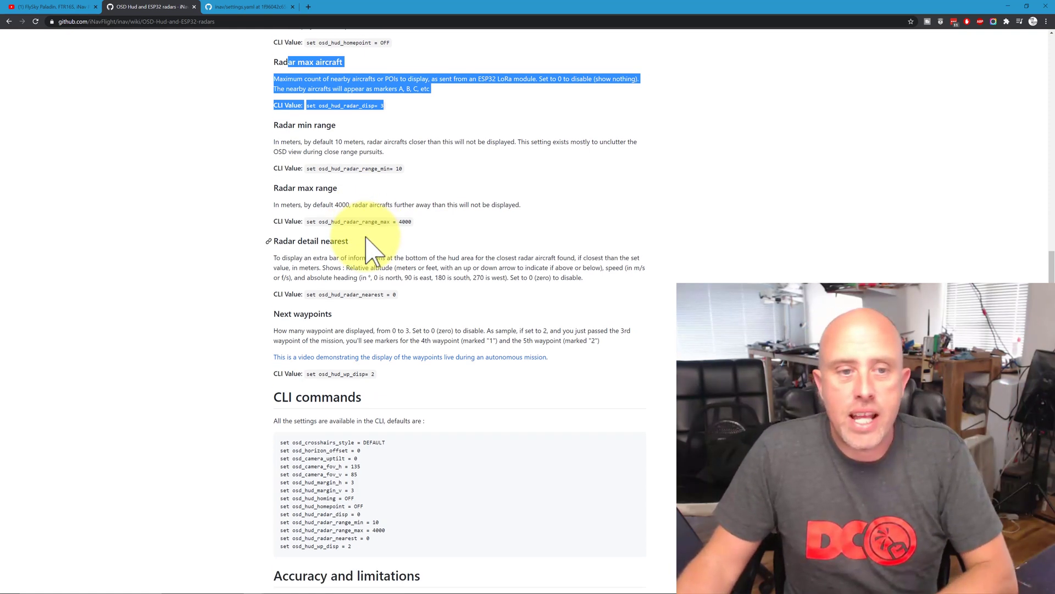
{"action": "left_click", "coordinate": [300, 113]}
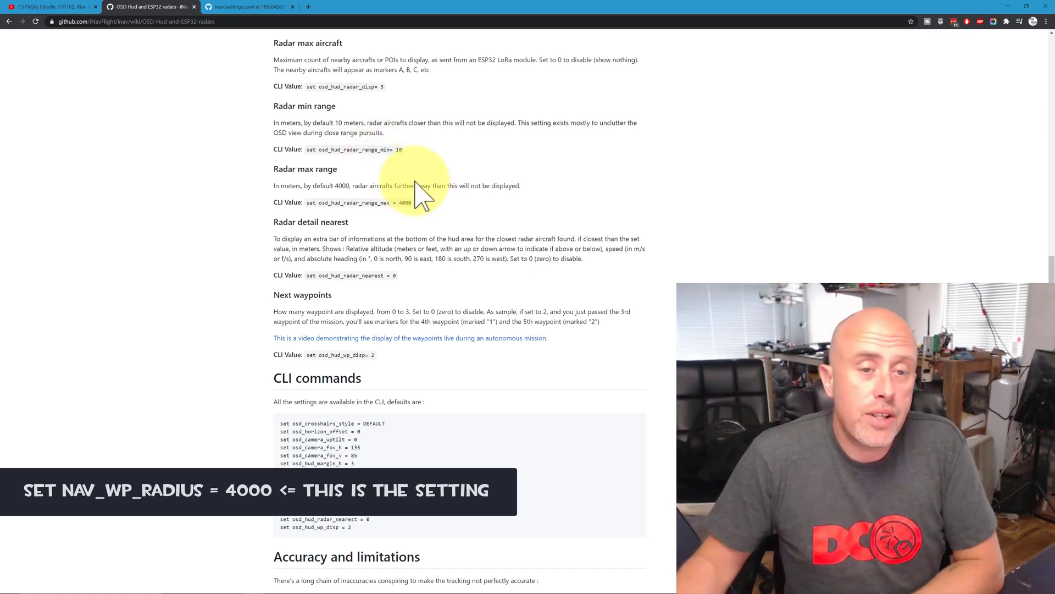
Review the radar max range and next waypoints settings, plus the list of default CLI commands on the wiki page.
{"action": "scroll", "coordinate": [417, 181], "scroll_direction": "down", "scroll_amount": 1}
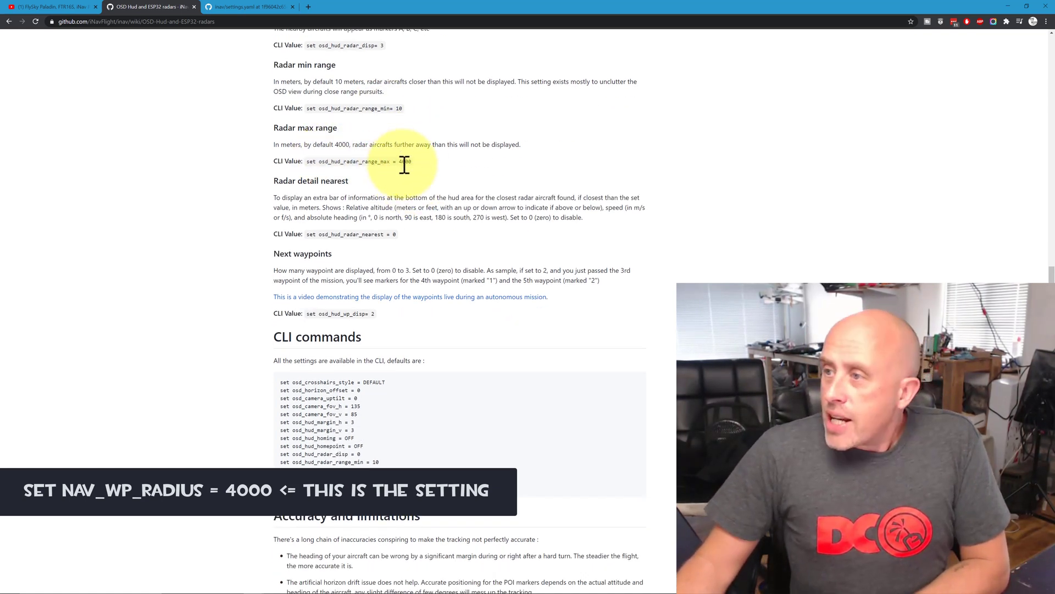
{"action": "left_click_drag", "start_coordinate": [274, 128], "coordinate": [413, 162]}
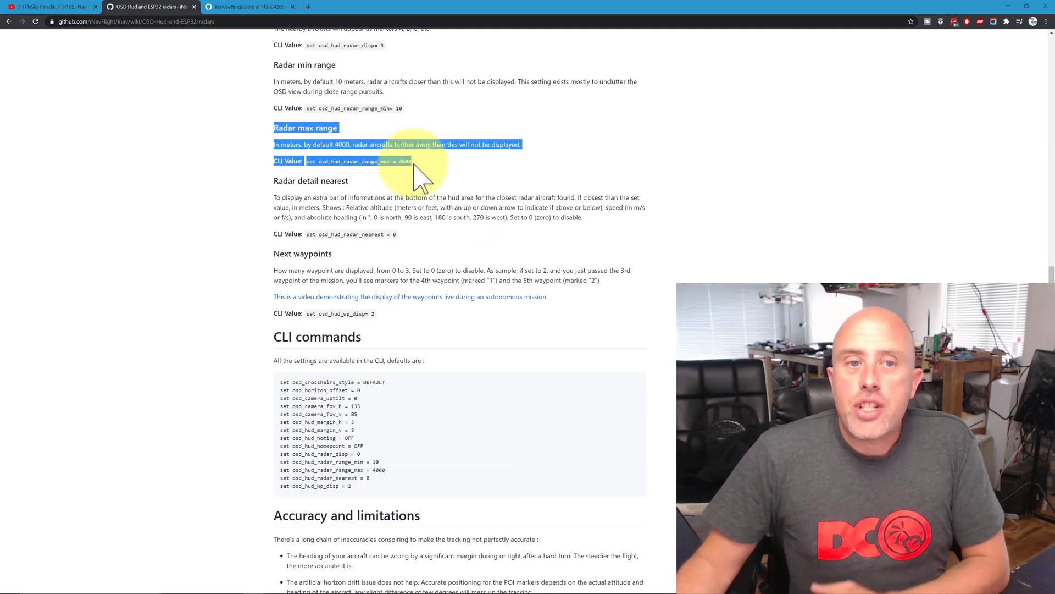
{"action": "scroll", "coordinate": [413, 163], "scroll_direction": "down", "scroll_amount": 1}
{"action": "scroll", "coordinate": [411, 161], "scroll_direction": "down", "scroll_amount": 1}
{"action": "scroll", "coordinate": [407, 161], "scroll_direction": "down", "scroll_amount": 1}
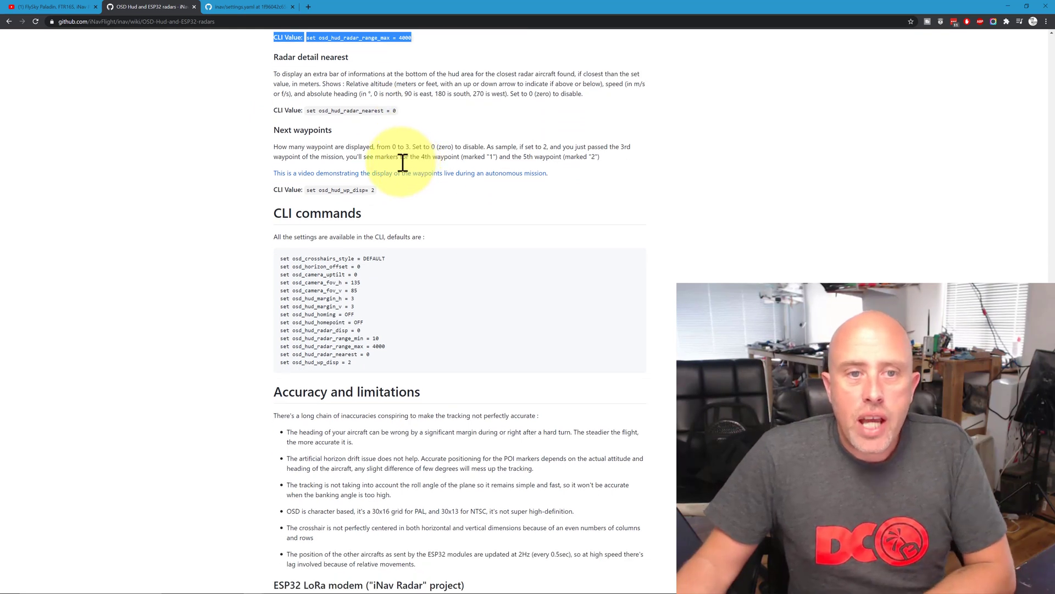
{"action": "left_click_drag", "start_coordinate": [307, 191], "coordinate": [377, 207]}
{"action": "left_click", "coordinate": [336, 194]}
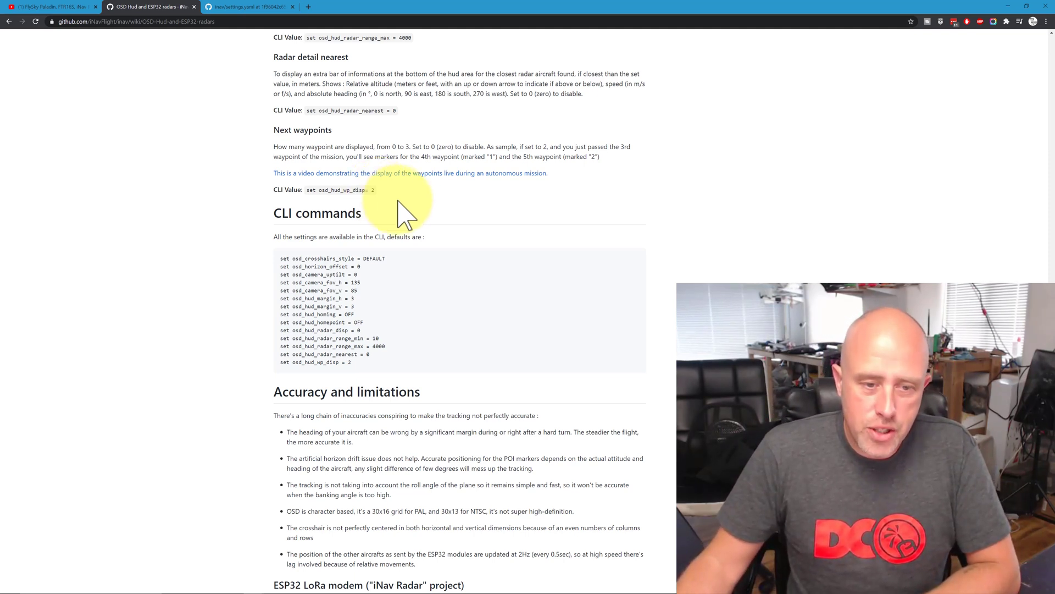
{"action": "left_click_drag", "start_coordinate": [294, 258], "coordinate": [373, 360]}
{"action": "left_click", "coordinate": [377, 365]}
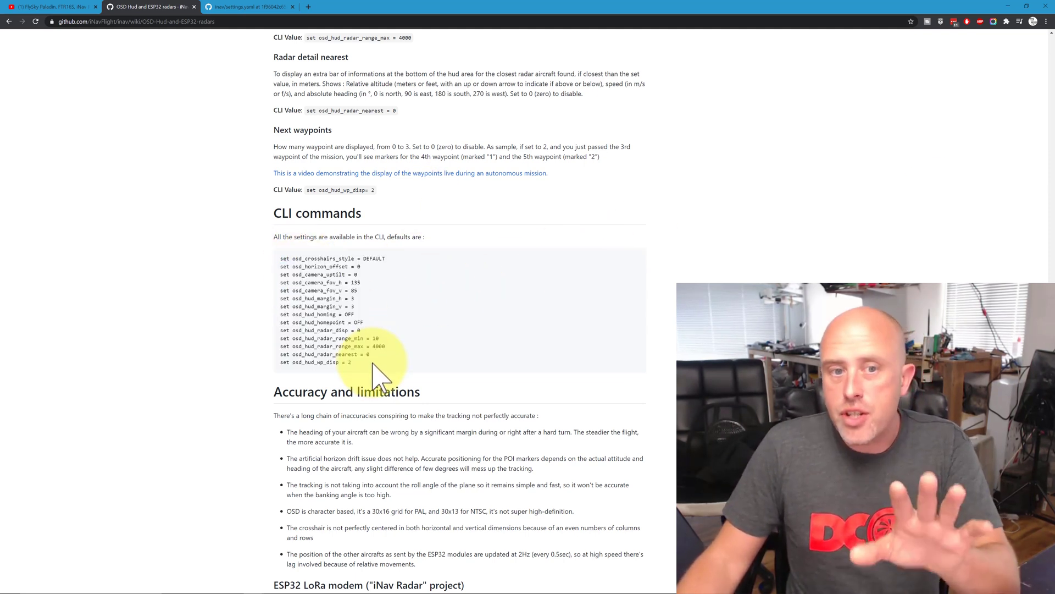
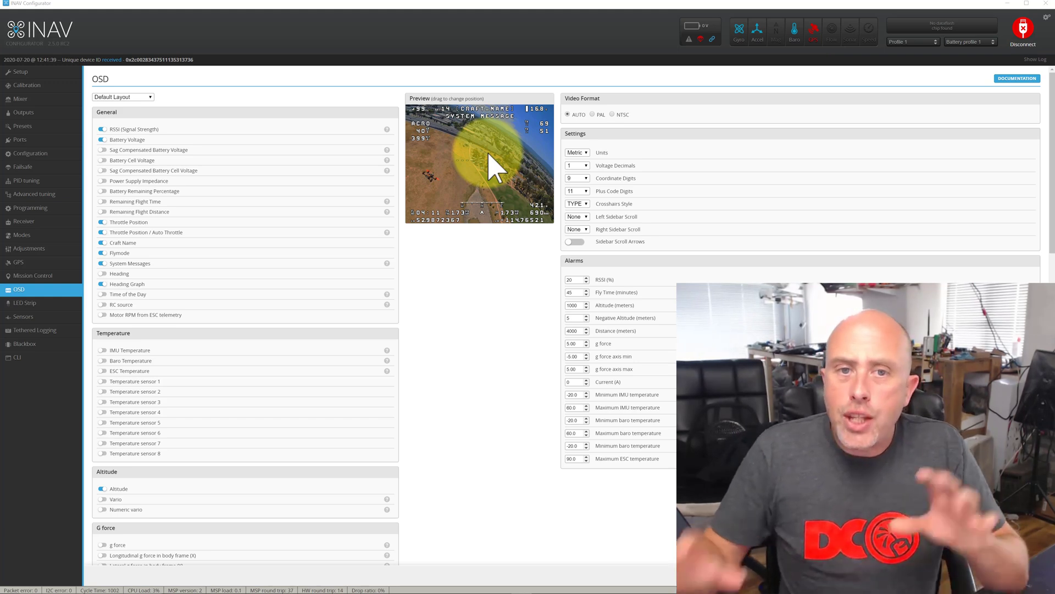
In INAV Configurator's OSD settings, view Alternative Layout #1 and return to the Default Layout for comparison.
{"action": "left_click_drag", "start_coordinate": [536, 109], "coordinate": [503, 114]}
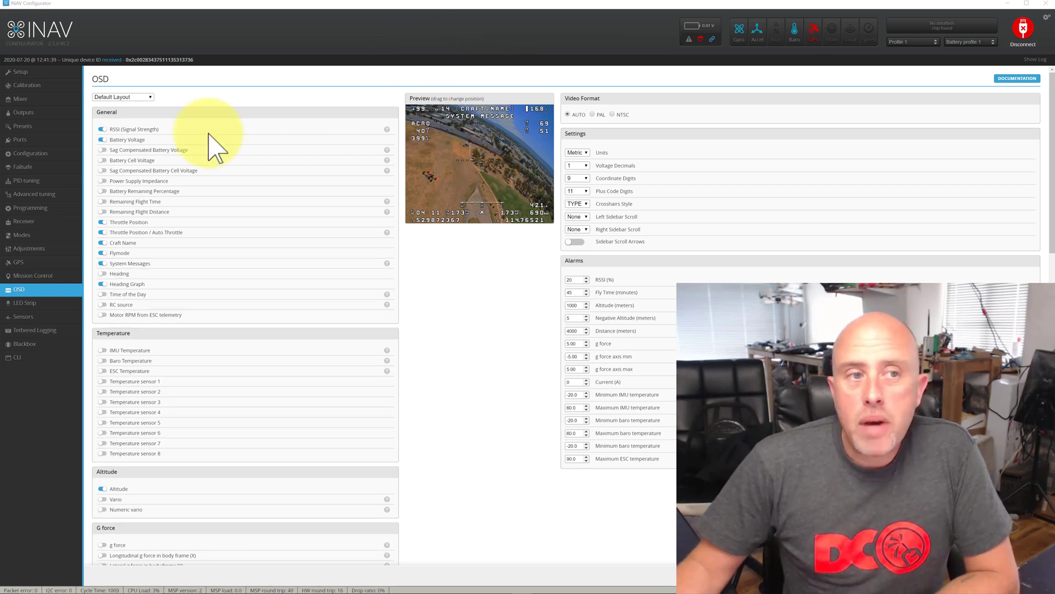
{"action": "left_click", "coordinate": [138, 97]}
{"action": "left_click", "coordinate": [144, 111]}
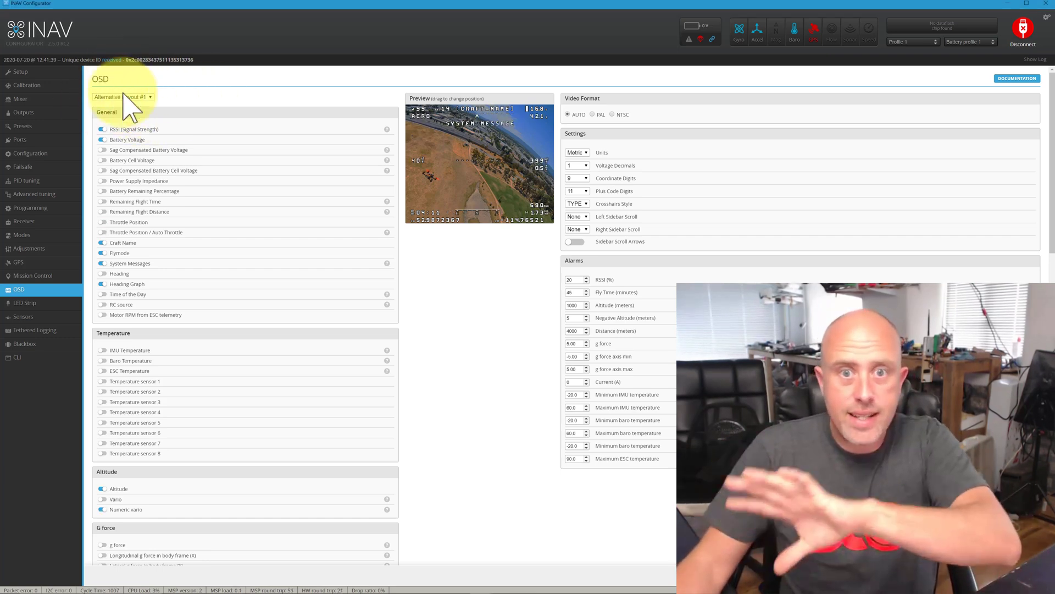
{"action": "left_click", "coordinate": [144, 98]}
{"action": "left_click", "coordinate": [147, 105]}
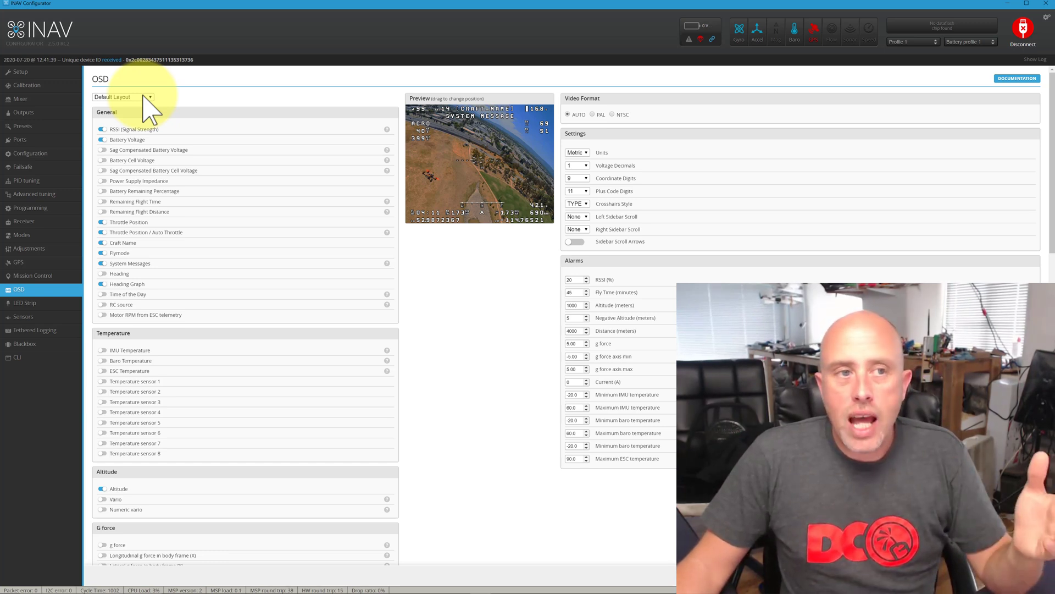
Show Alternative Layout #1 in the OSD settings and check the other available layouts.
{"action": "left_click", "coordinate": [144, 98]}
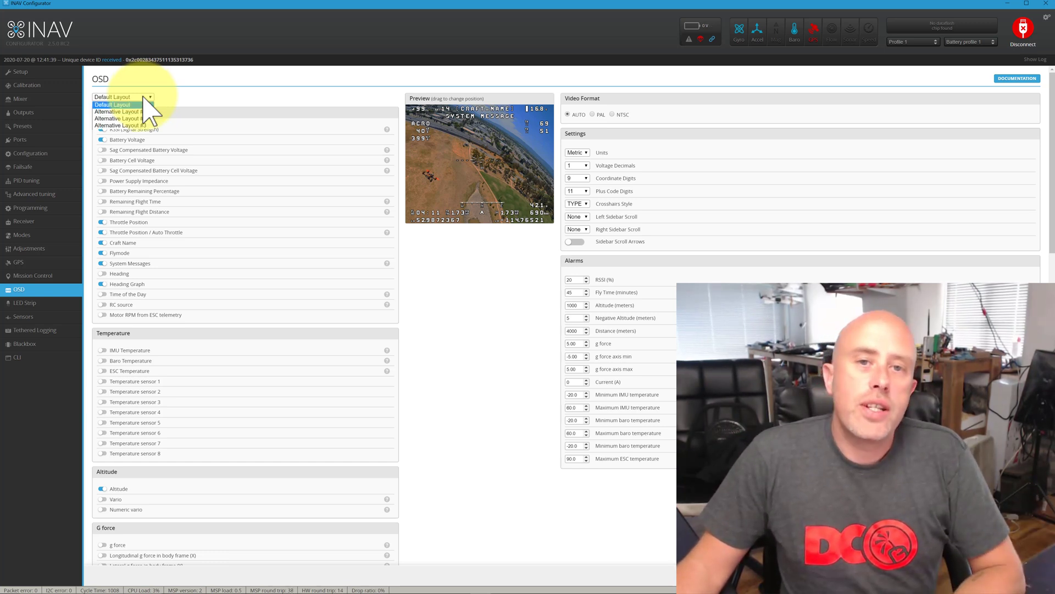
{"action": "left_click", "coordinate": [147, 109]}
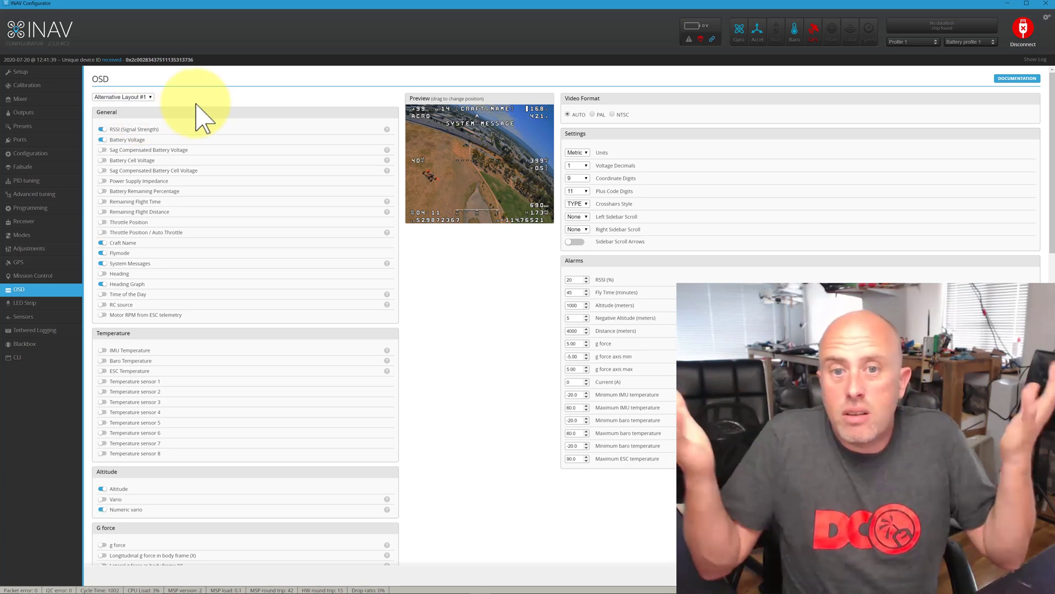
{"action": "left_click", "coordinate": [150, 98]}
{"action": "left_click", "coordinate": [195, 111]}
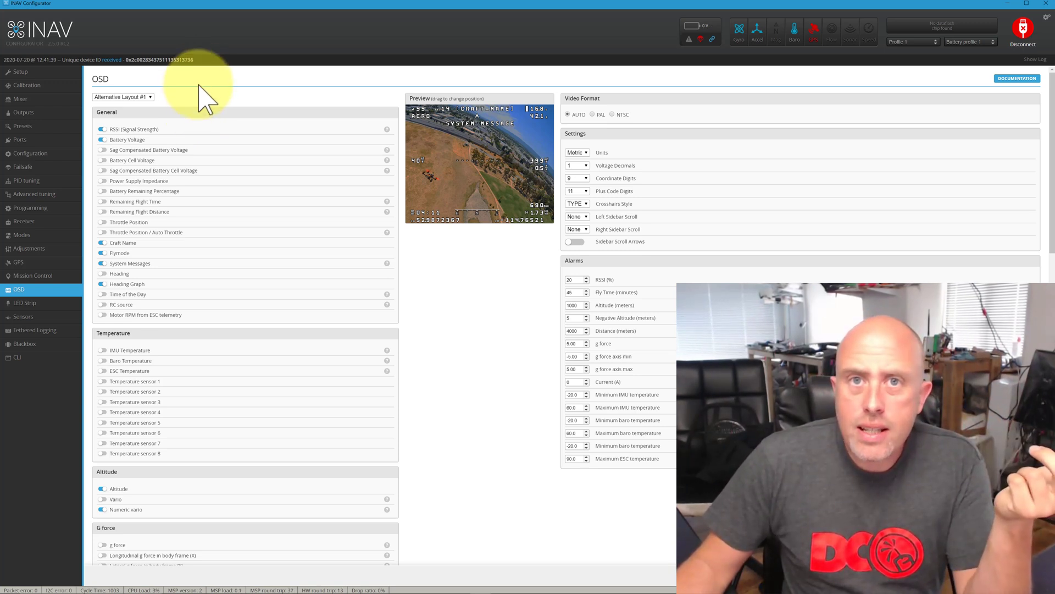
{"action": "left_click", "coordinate": [147, 99]}
{"action": "left_click", "coordinate": [175, 110]}
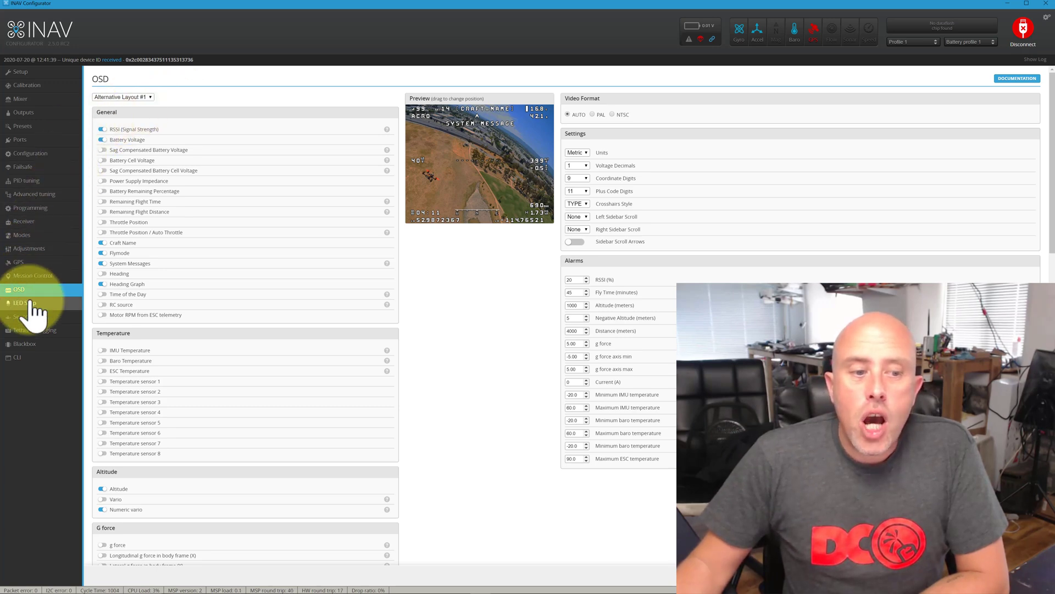
Examine the channel ranges assigned to OSD ALT 1 and OSD ALT 2 in the flight mode assignments.
{"action": "left_click", "coordinate": [22, 236]}
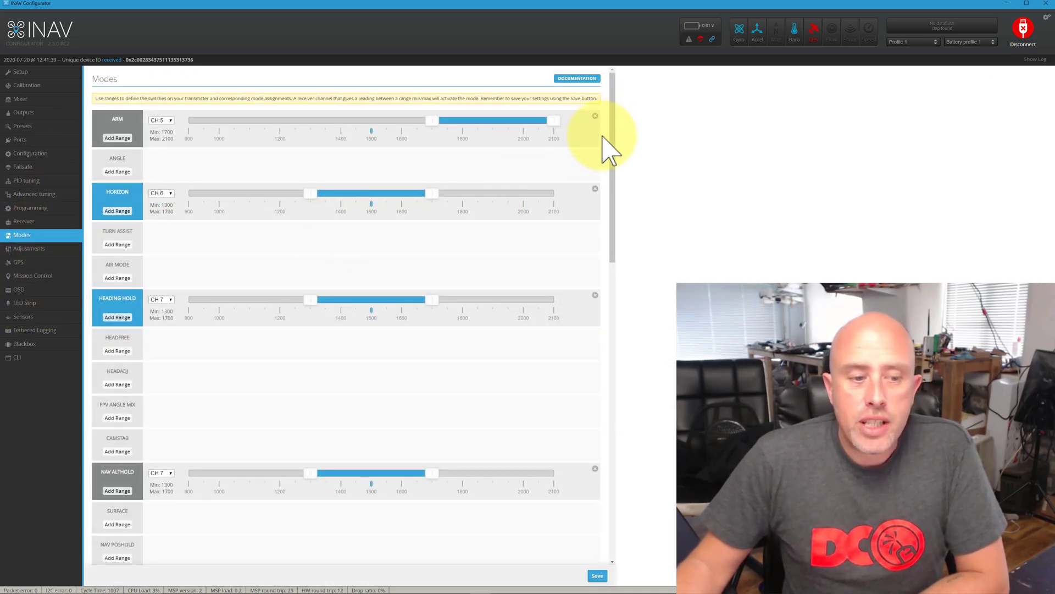
{"action": "left_click_drag", "start_coordinate": [615, 118], "coordinate": [607, 492]}
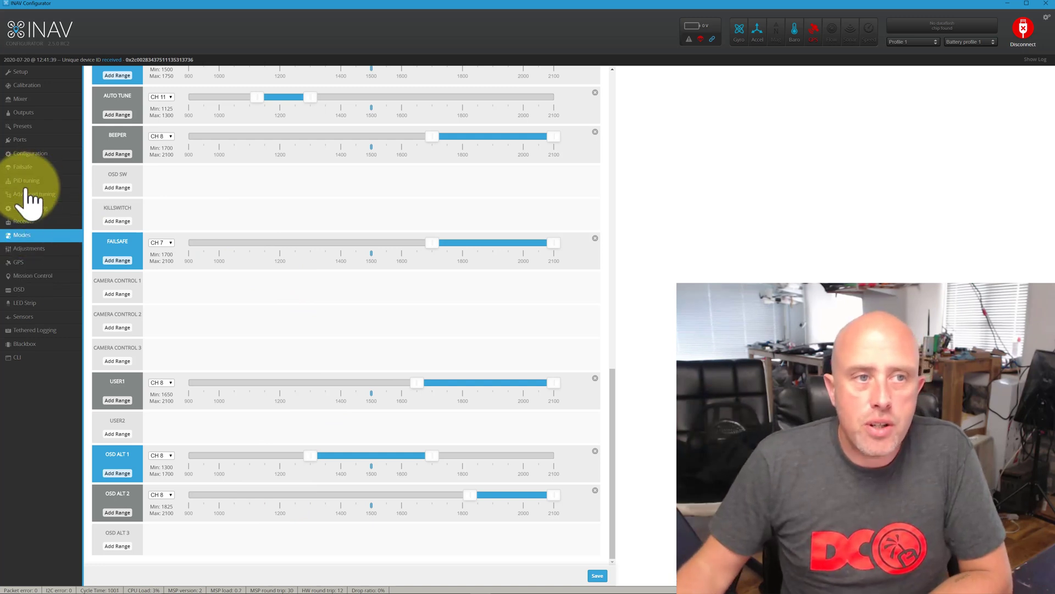
Return to the OSD settings and display Alternative Layout #1.
{"action": "left_click", "coordinate": [22, 290]}
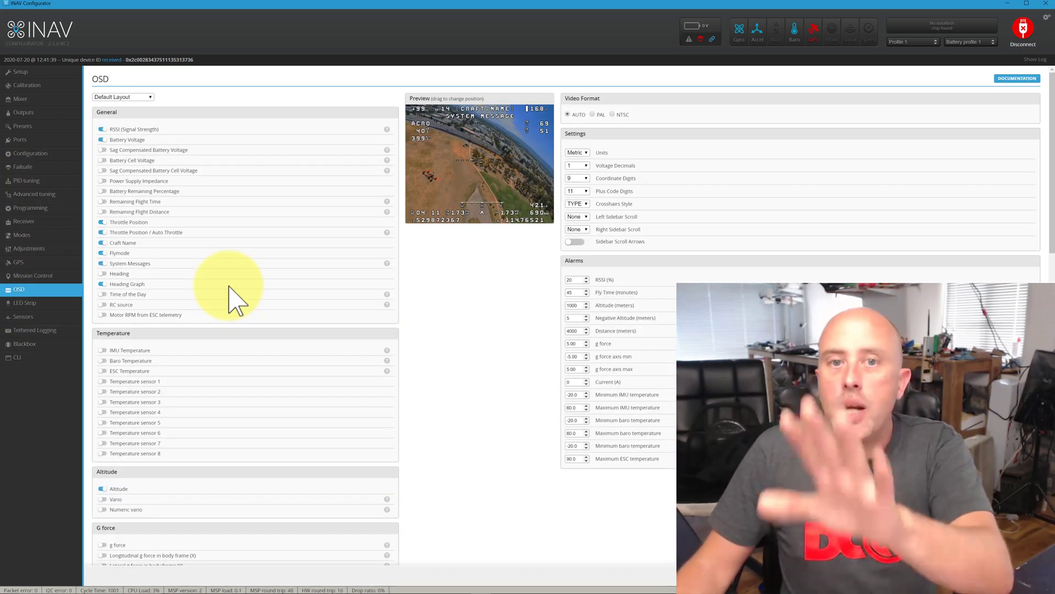
{"action": "left_click", "coordinate": [146, 97]}
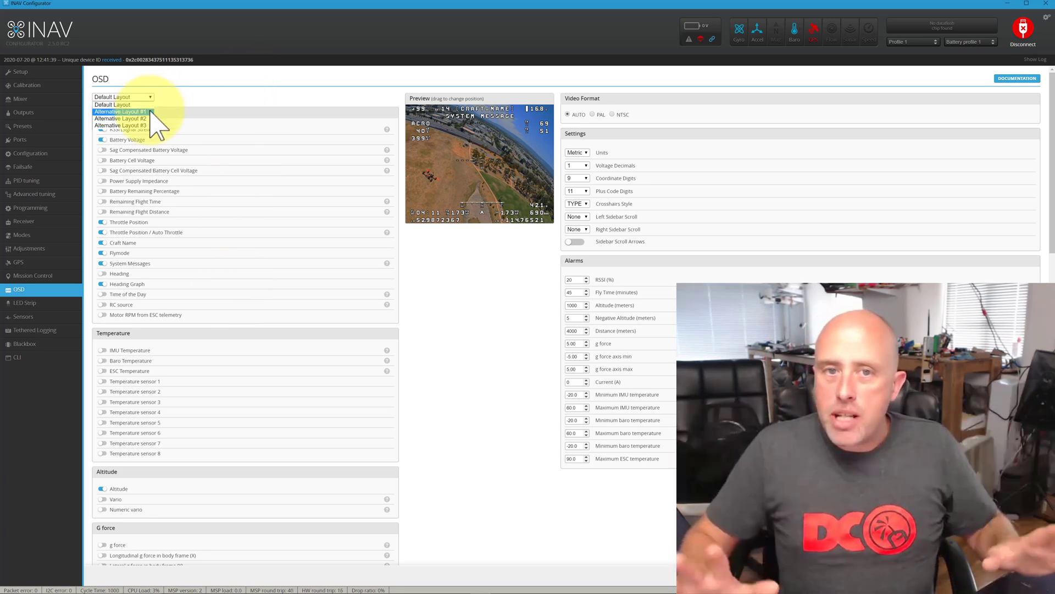
{"action": "left_click", "coordinate": [148, 115]}
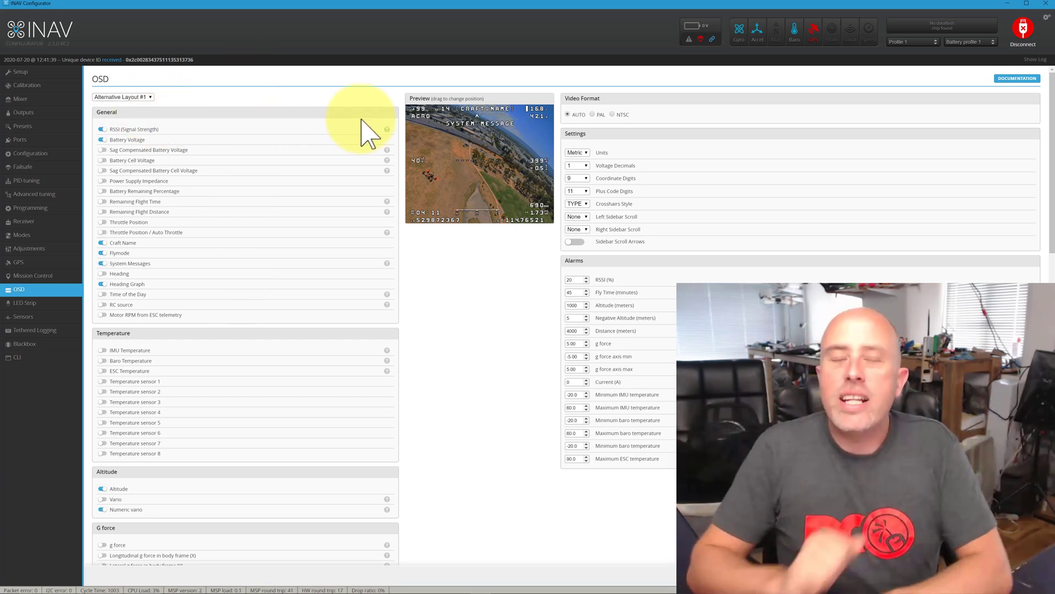
Show Alternative Layout #2 in the OSD settings, check the available layouts, and return to the Default Layout.
{"action": "left_click", "coordinate": [146, 97]}
{"action": "left_click", "coordinate": [146, 122]}
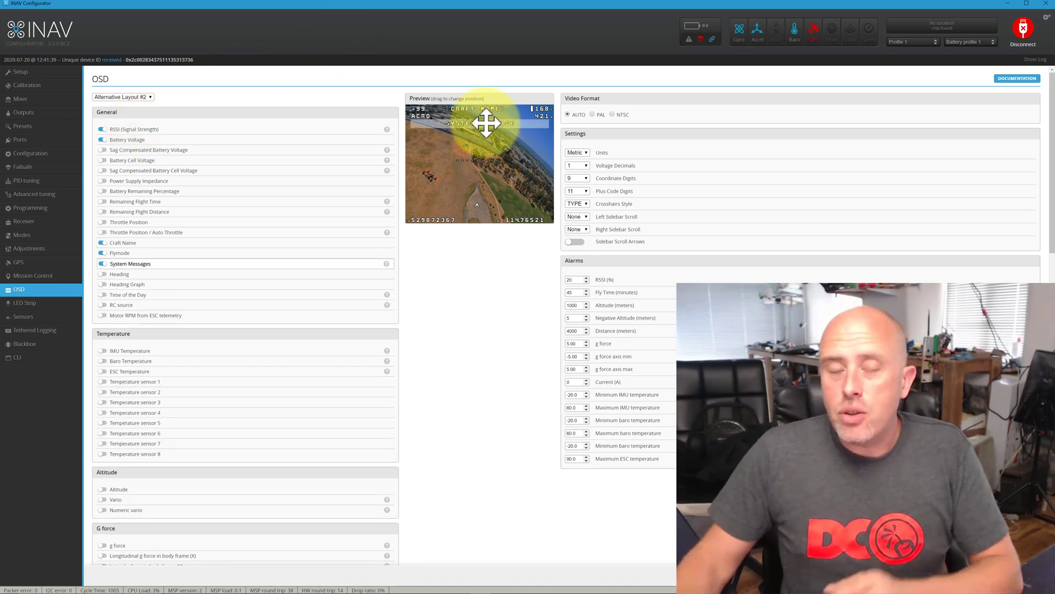
{"action": "left_click", "coordinate": [144, 98]}
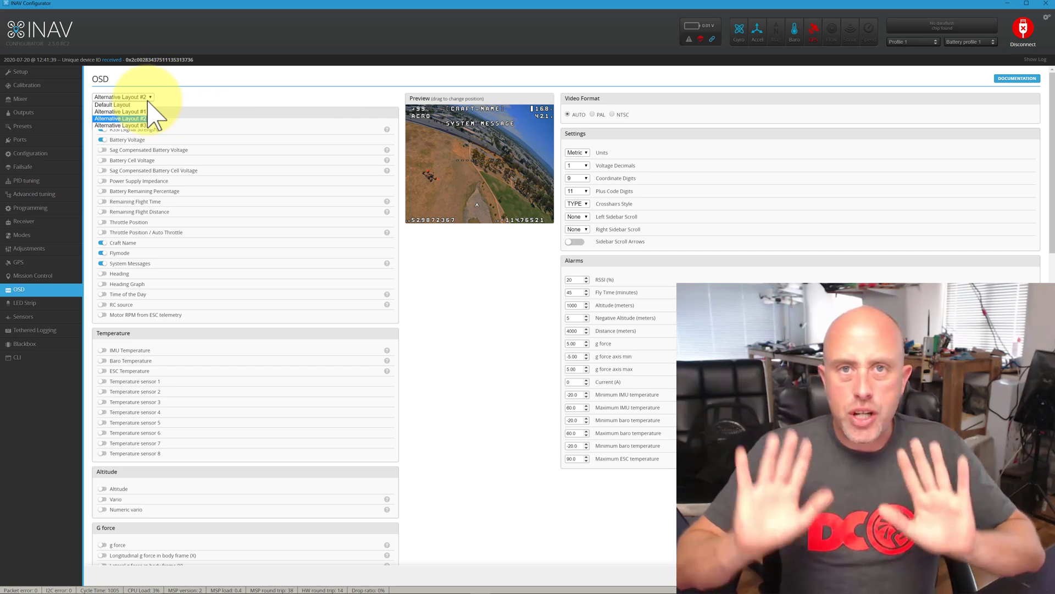
{"action": "left_click", "coordinate": [127, 104]}
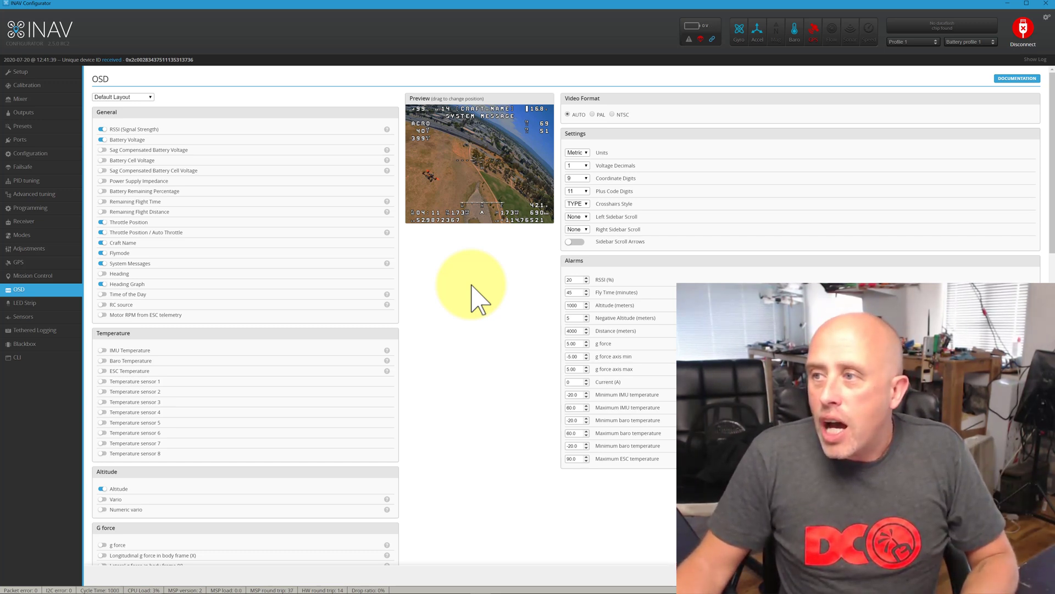
In the CLI, set osd_hud_margin_h = 1, osd_hud_homing = ON, osd_hud_radar_disp = 3, osd_hud_radar_range_min = 30 and osd_hud_wp_disp = 2, and enter save.
{"action": "left_click", "coordinate": [17, 360]}
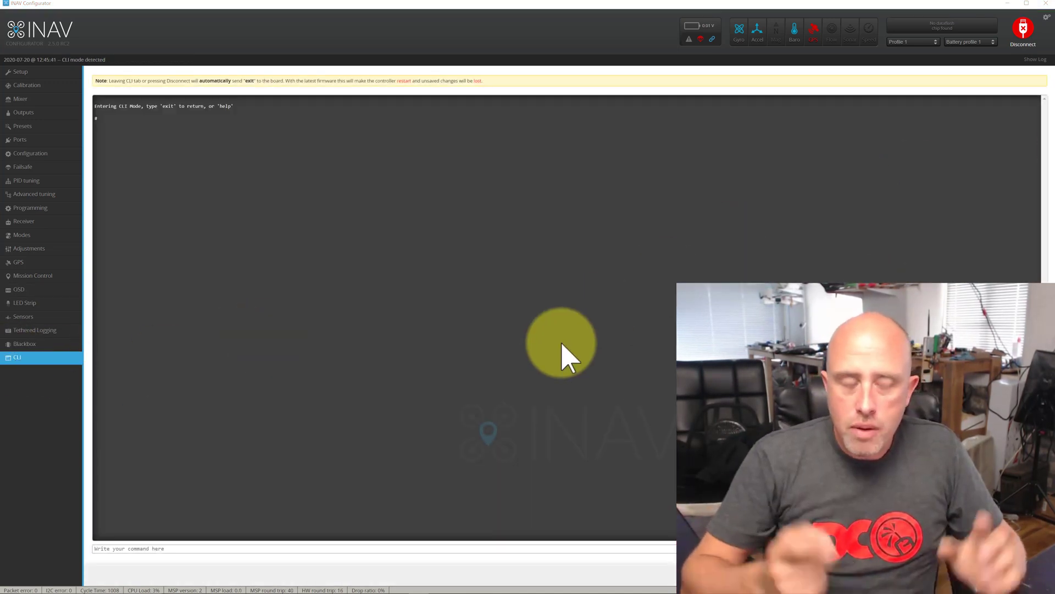
{"action": "left_click", "coordinate": [161, 549]}
{"action": "type", "text": "set osd_hud_wp_disp = 2"}
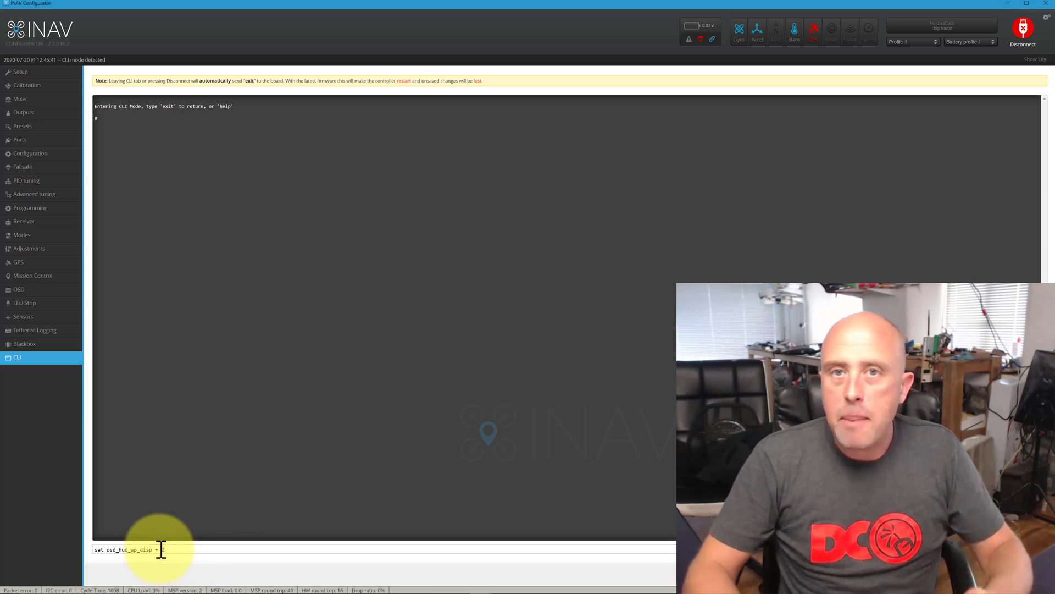
{"action": "key", "text": "Return"}
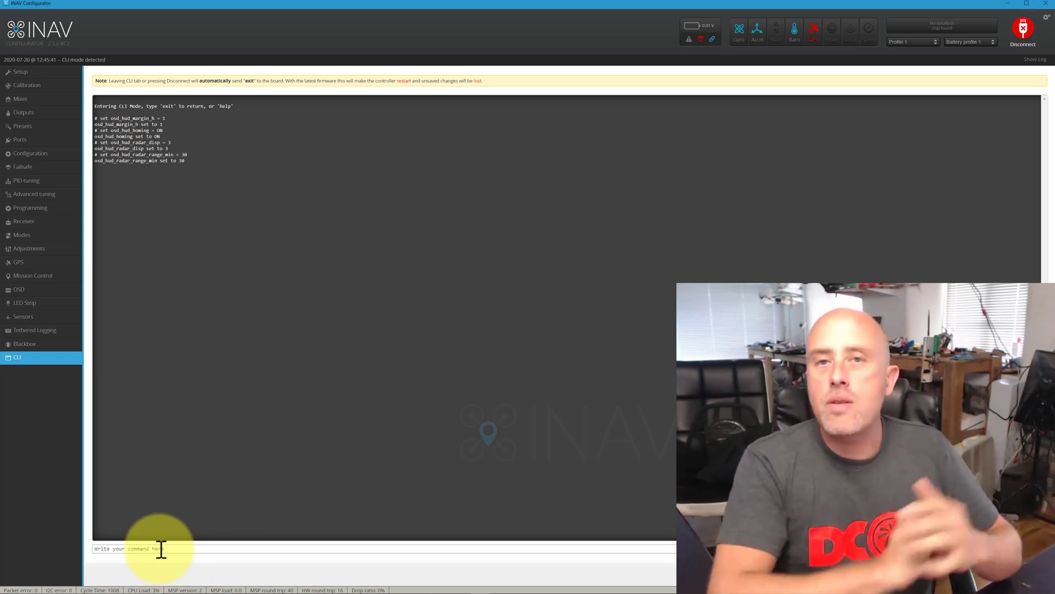
{"action": "type", "text": "save"}
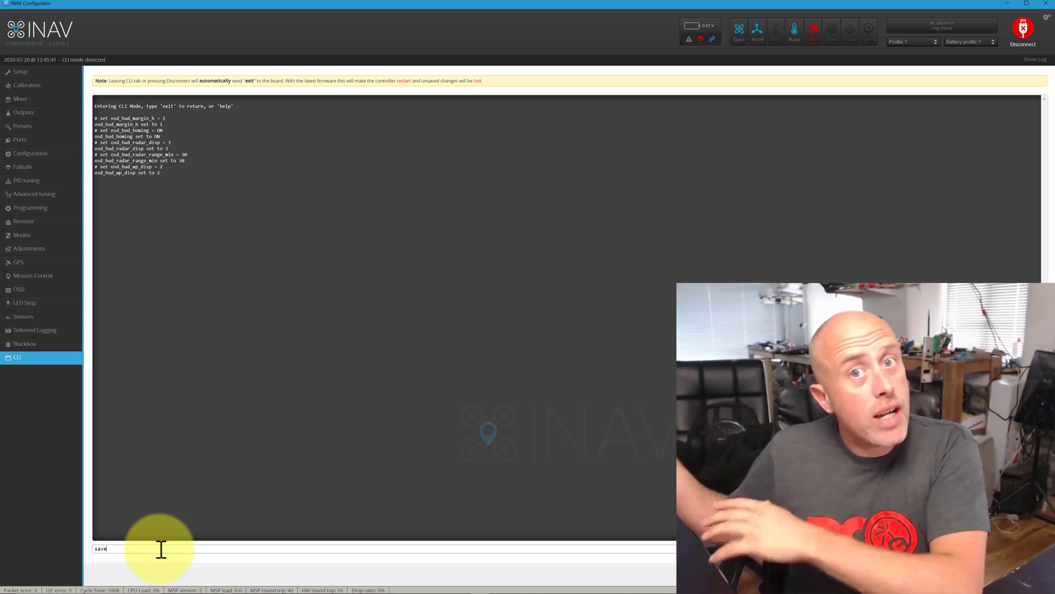